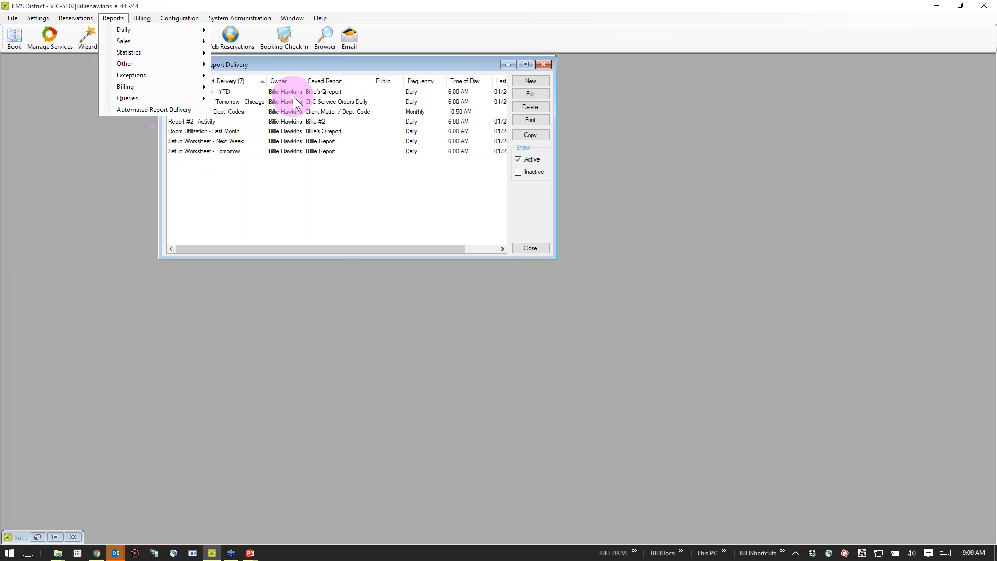
Move the Automated Report Delivery window aside and look through the reports in the Daily, Statistics and Queries categories.
click(304, 66)
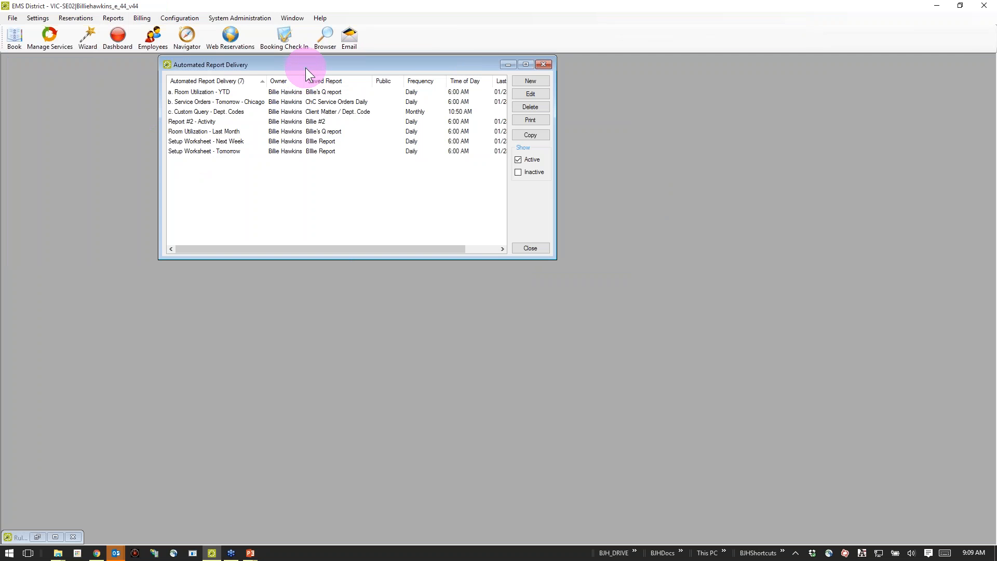
drag(302, 66, 158, 67)
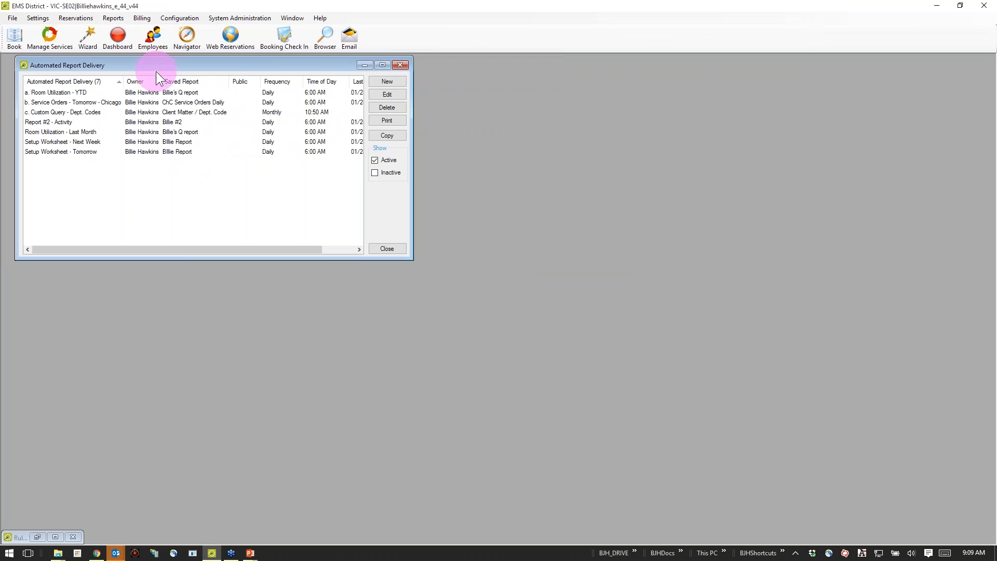
click(114, 18)
mouse_move(114, 29)
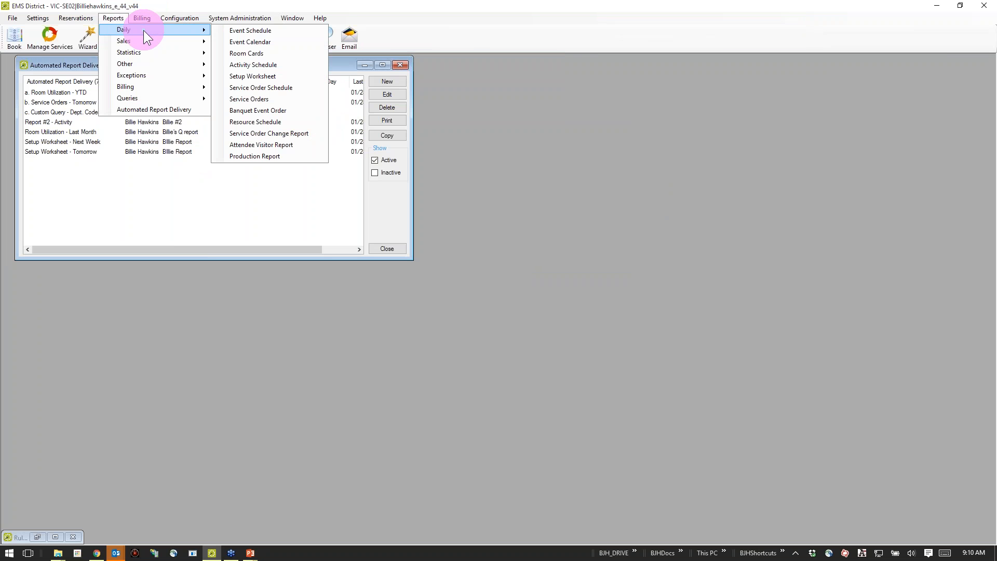
mouse_move(148, 51)
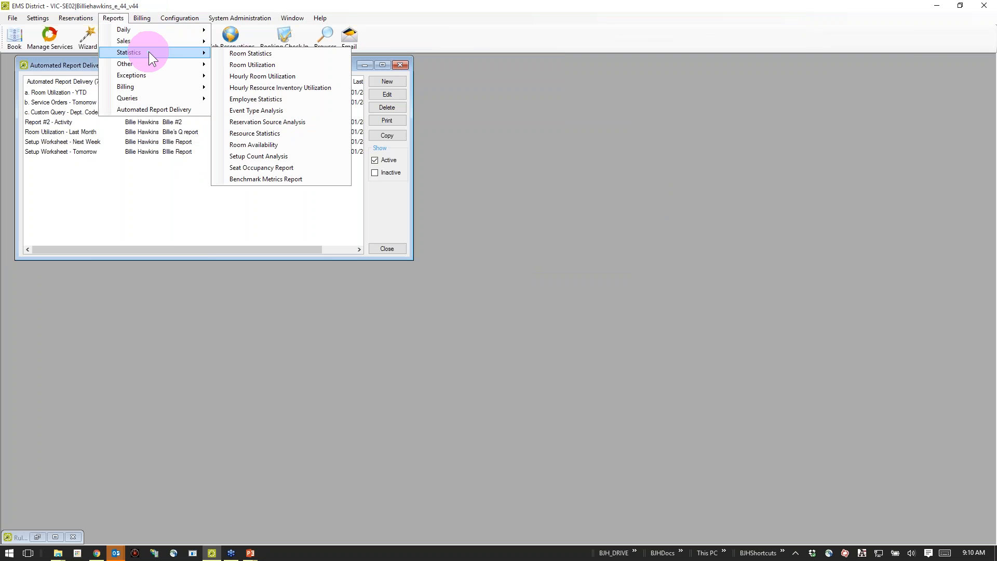
mouse_move(156, 99)
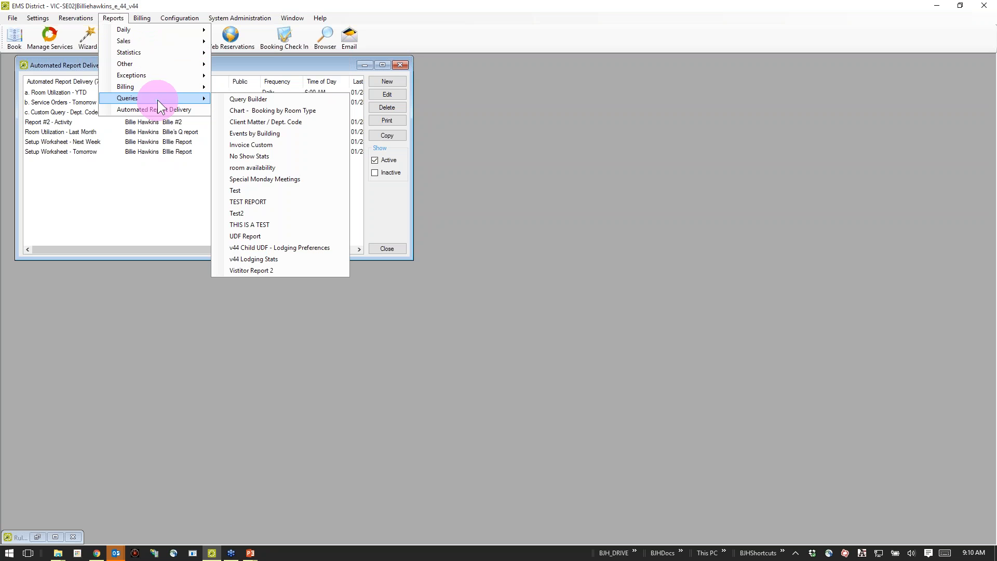
click(145, 169)
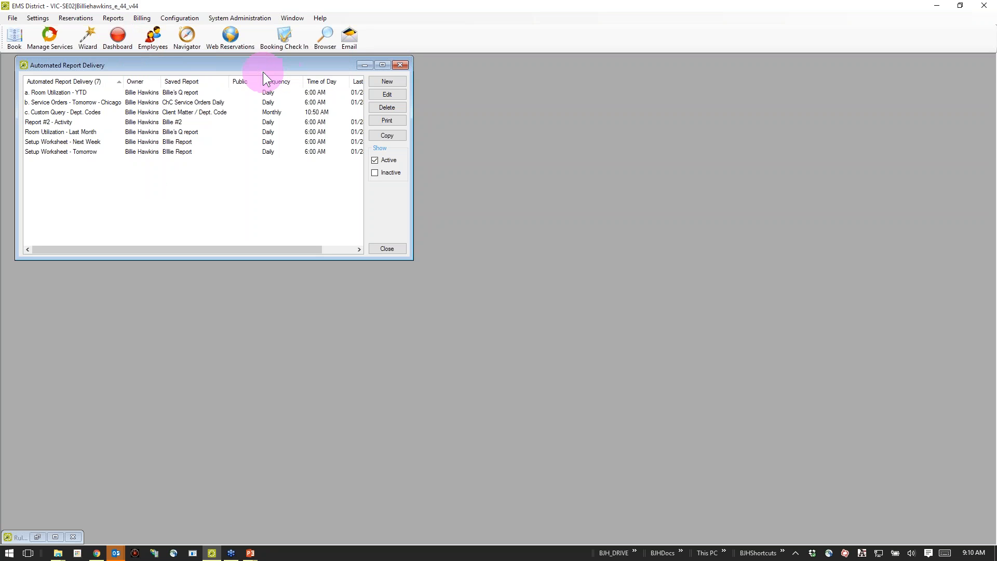
click(118, 17)
mouse_move(120, 30)
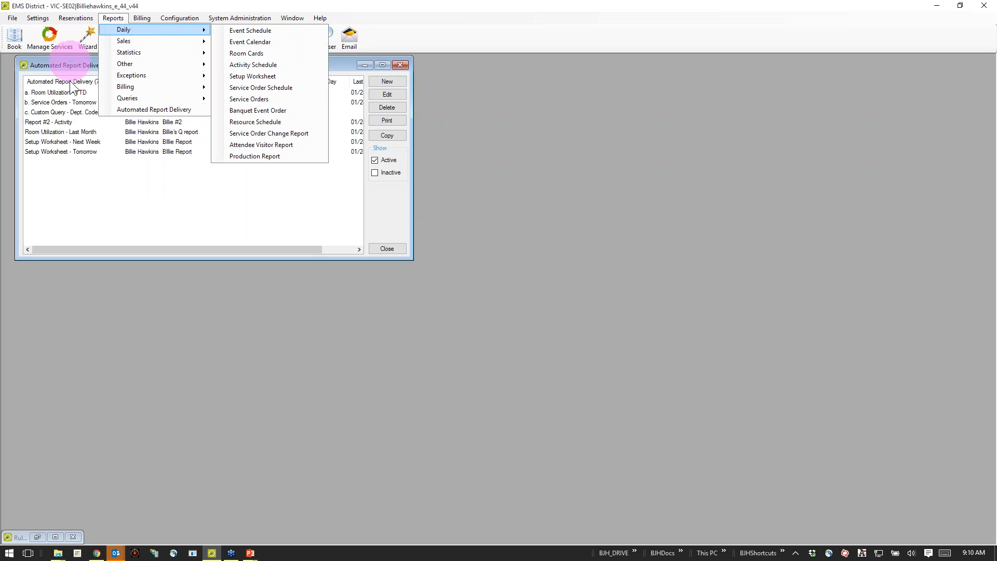
Open the "a. Room Utilization - YTD" automated report to view its settings, and close it without changes.
double_click(64, 92)
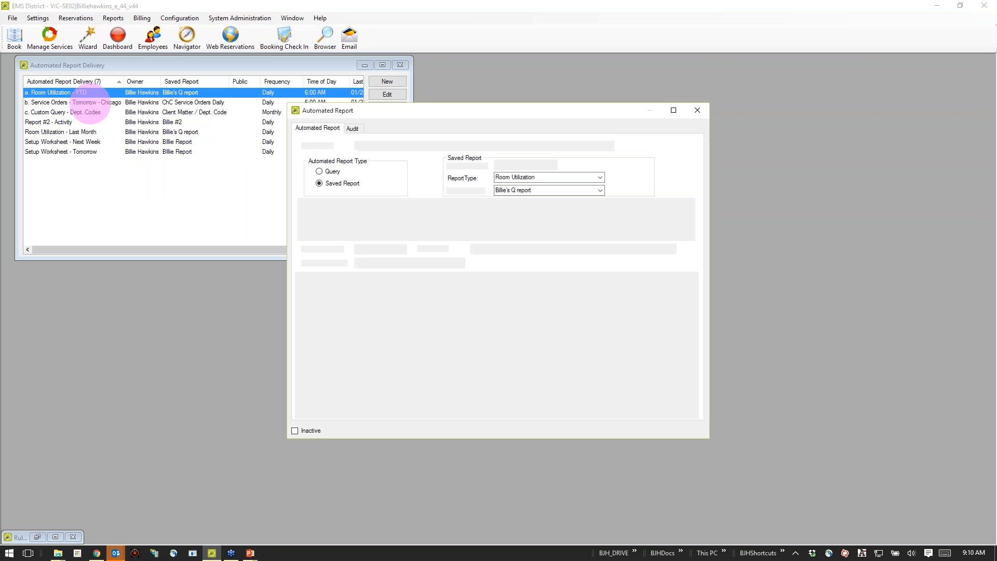
drag(416, 110, 573, 72)
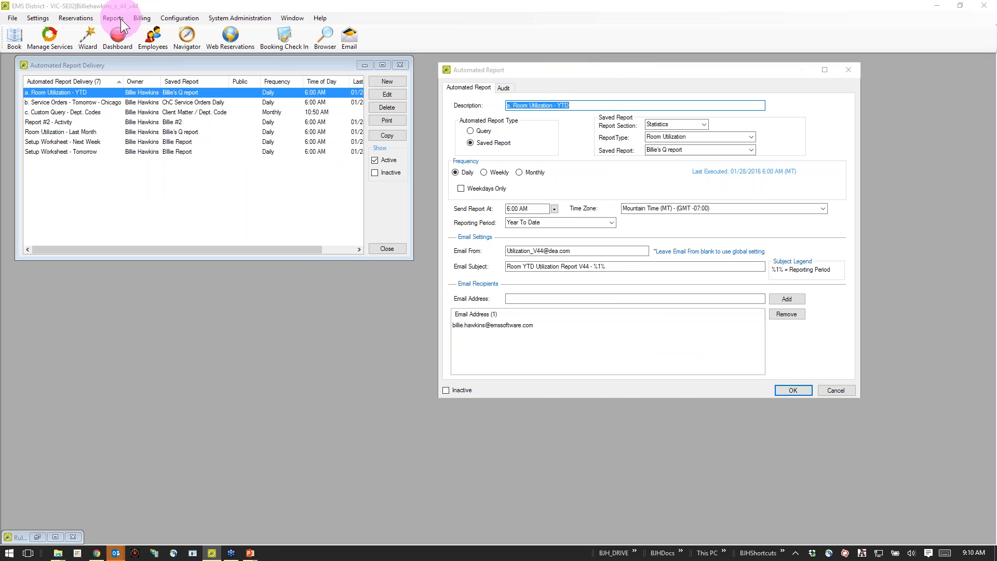
click(830, 391)
Open the Room Utilization statistics report and place its window beside the Automated Report Delivery list.
click(111, 18)
click(128, 52)
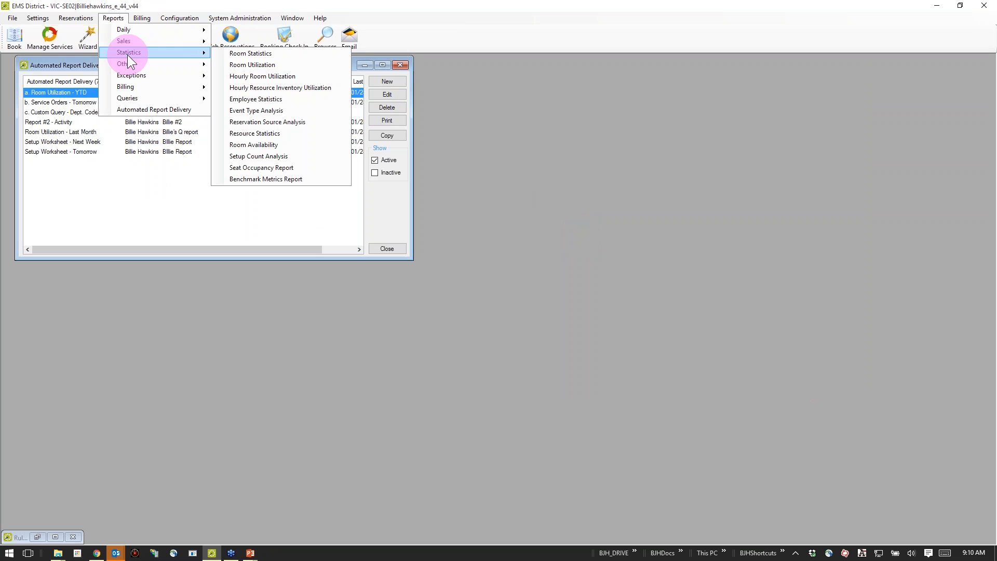
click(271, 66)
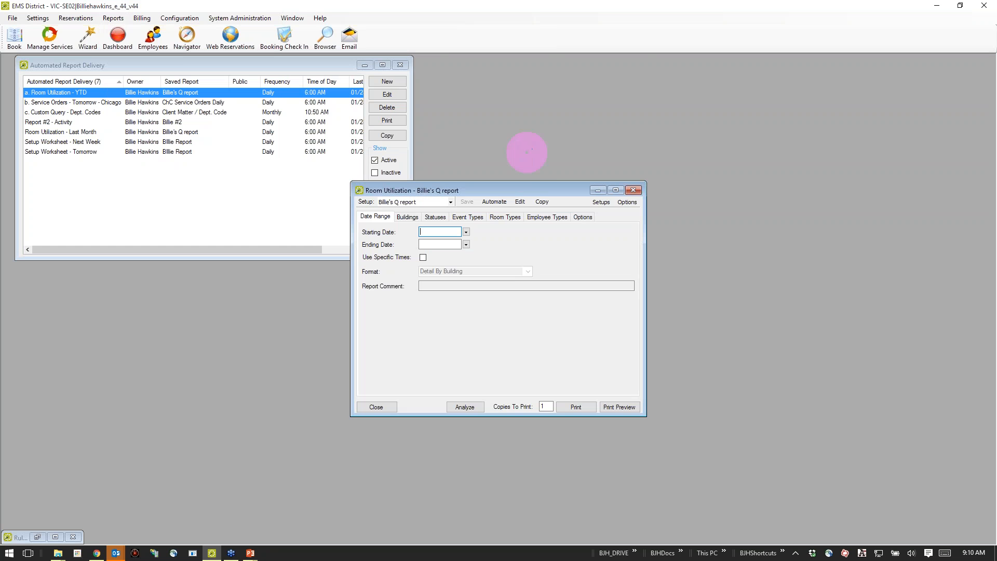
drag(512, 187, 591, 68)
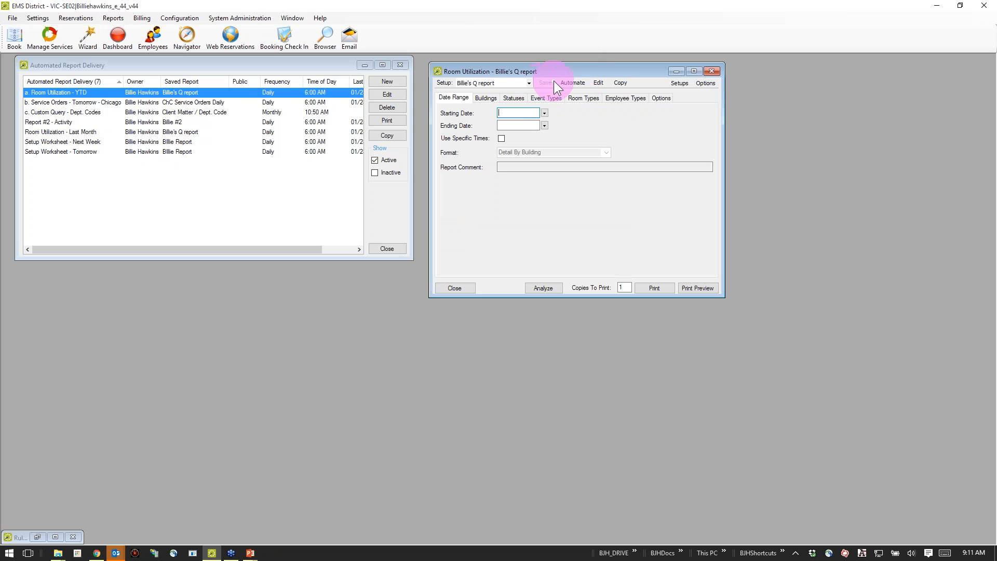
Review the saved Room Utilization setup's buildings, statuses, event types, employee types and options, then view its automation form and close it unsaved.
click(489, 98)
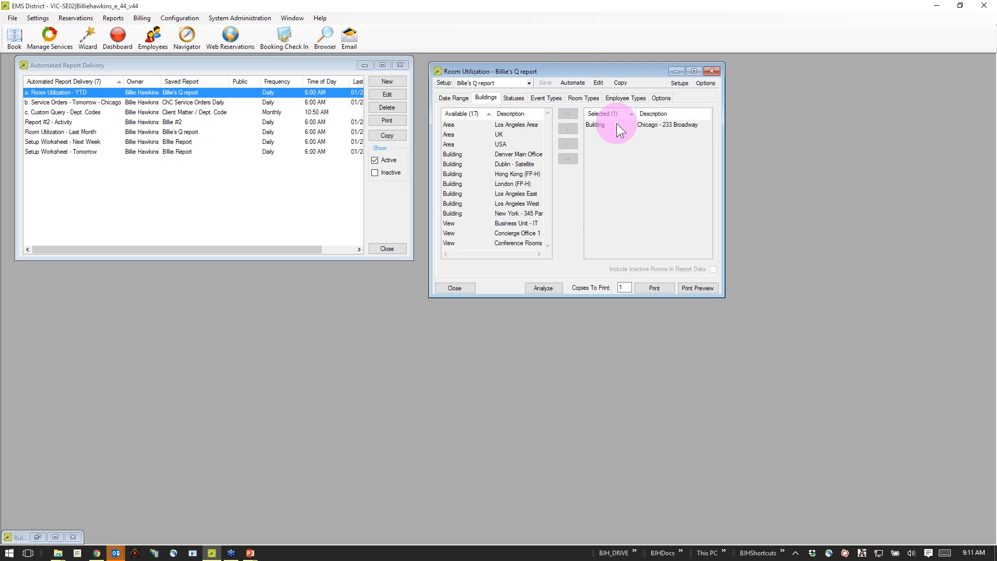
click(512, 96)
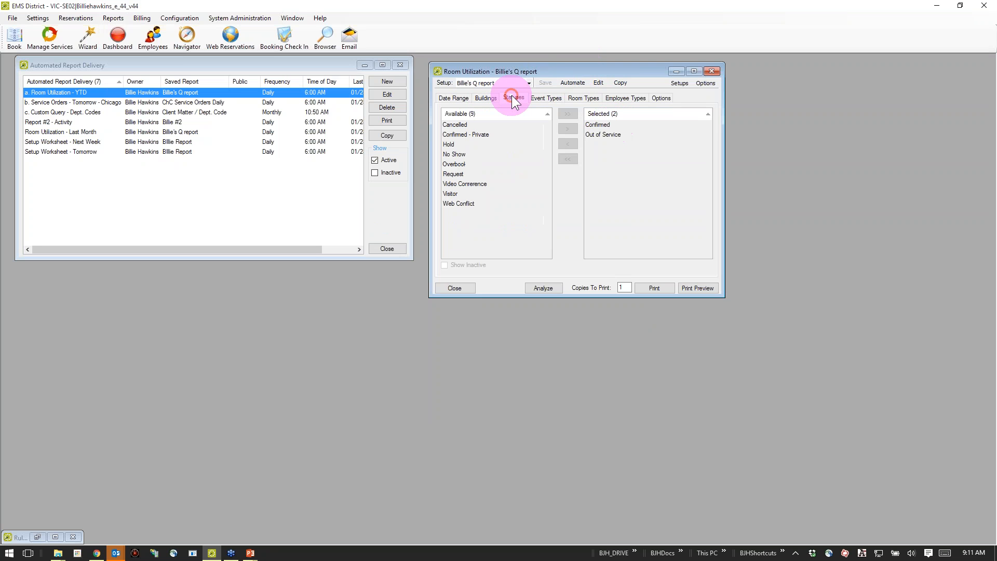
click(550, 98)
click(613, 98)
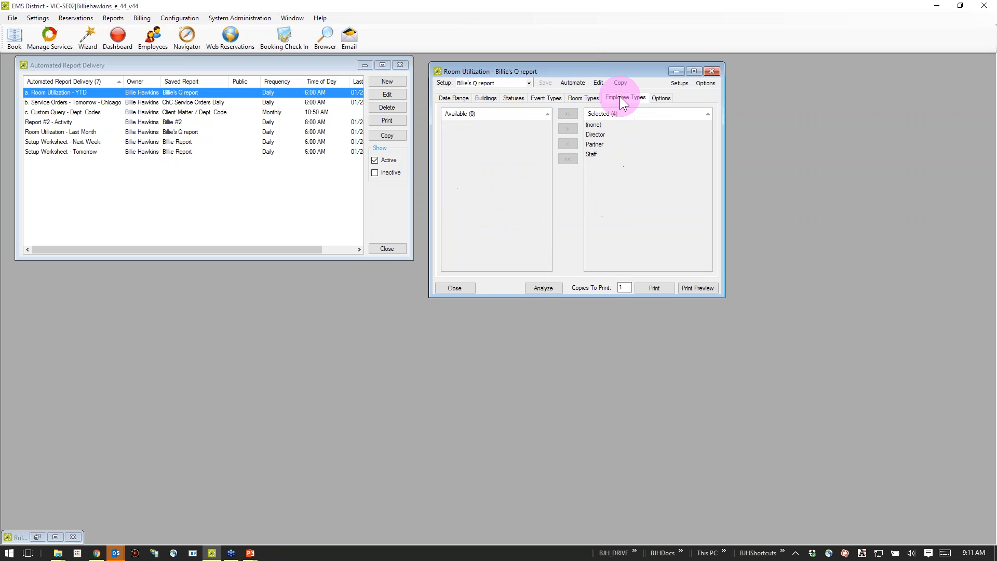
click(662, 98)
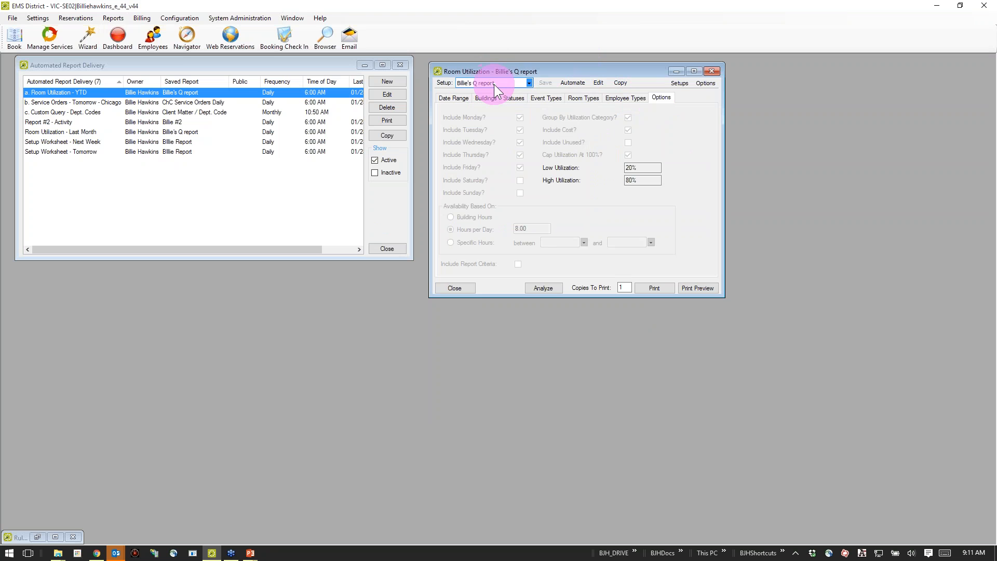
click(572, 83)
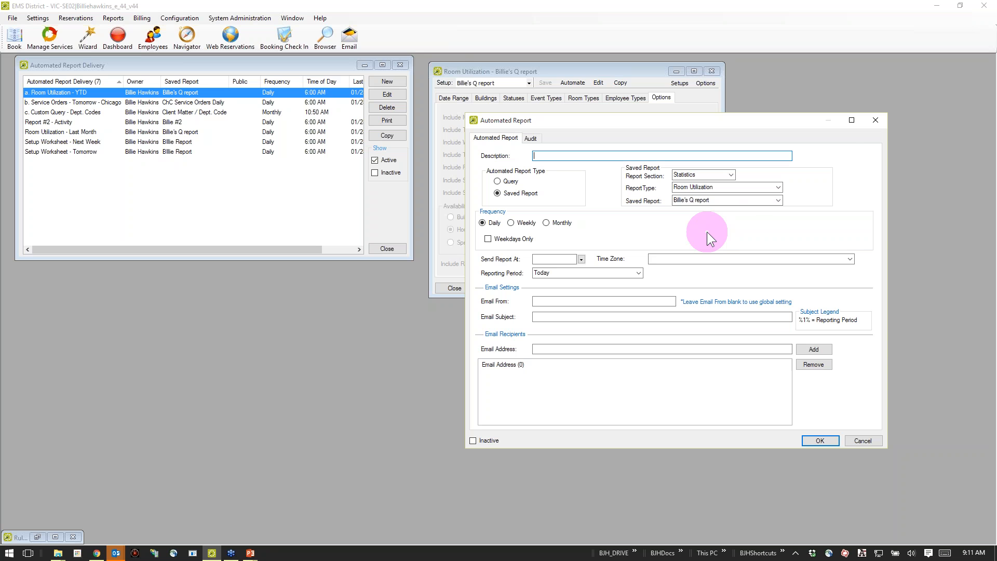
click(875, 120)
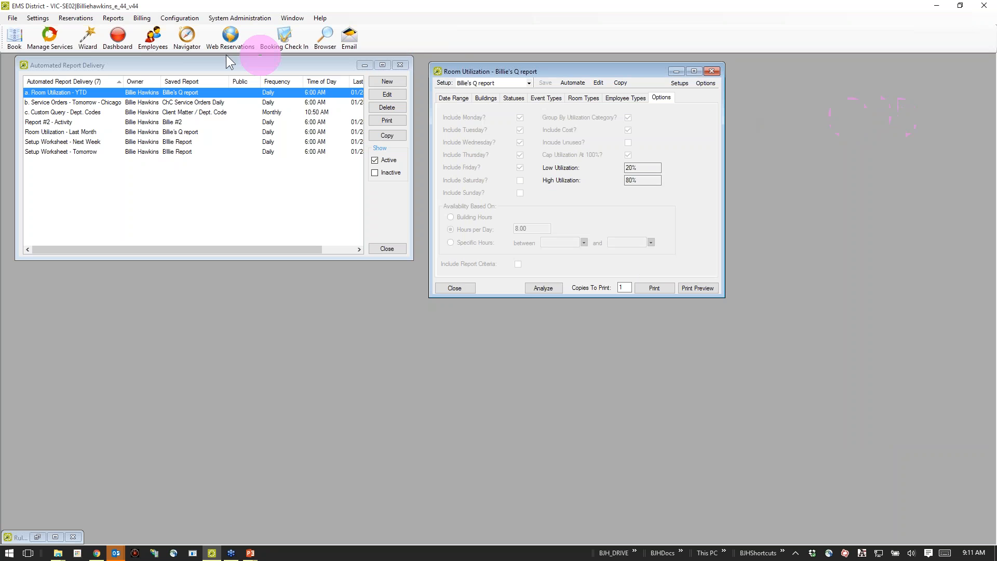
View a blank automated report form from the Automated Report Delivery list and close it without saving.
click(124, 18)
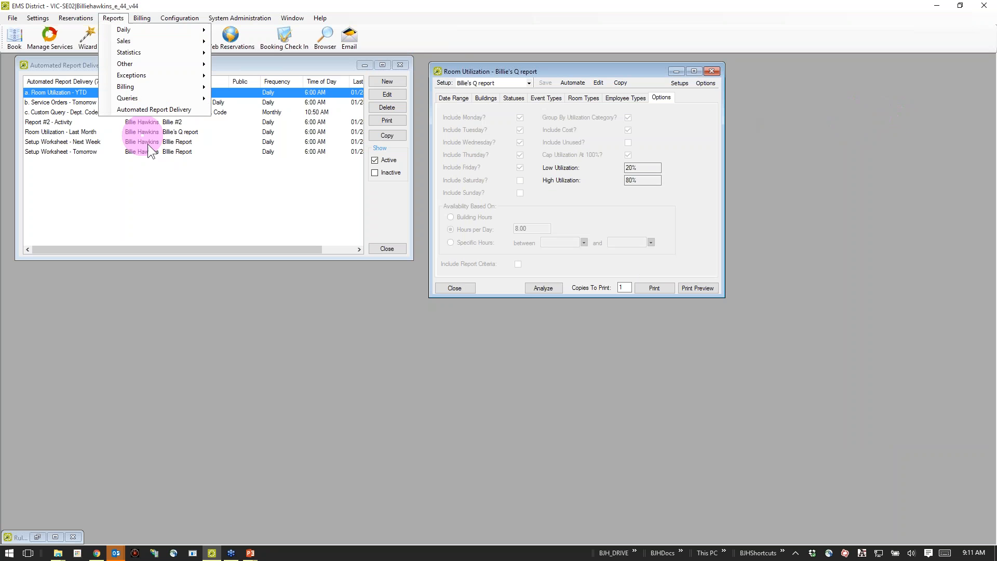
click(166, 108)
click(398, 82)
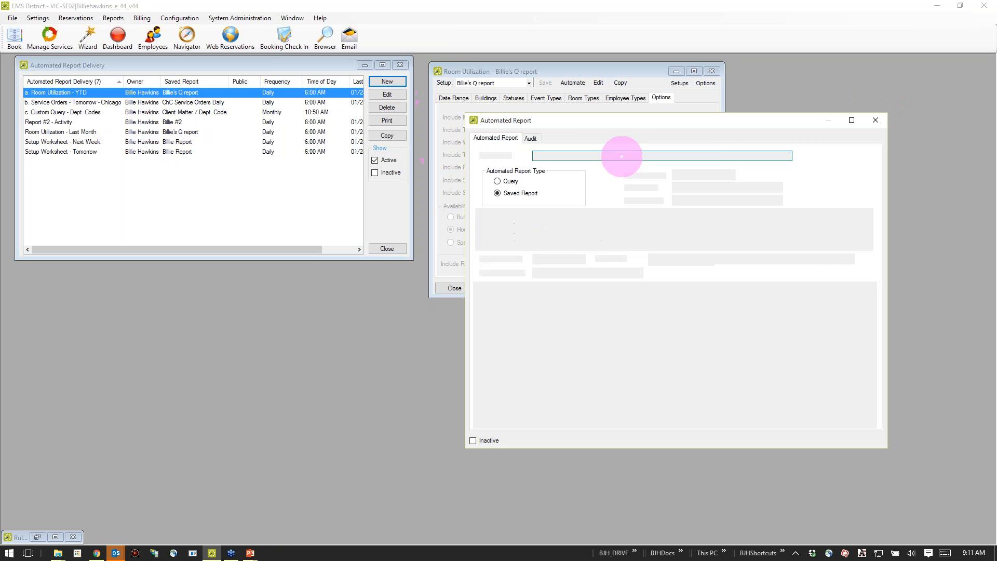
drag(653, 149, 668, 165)
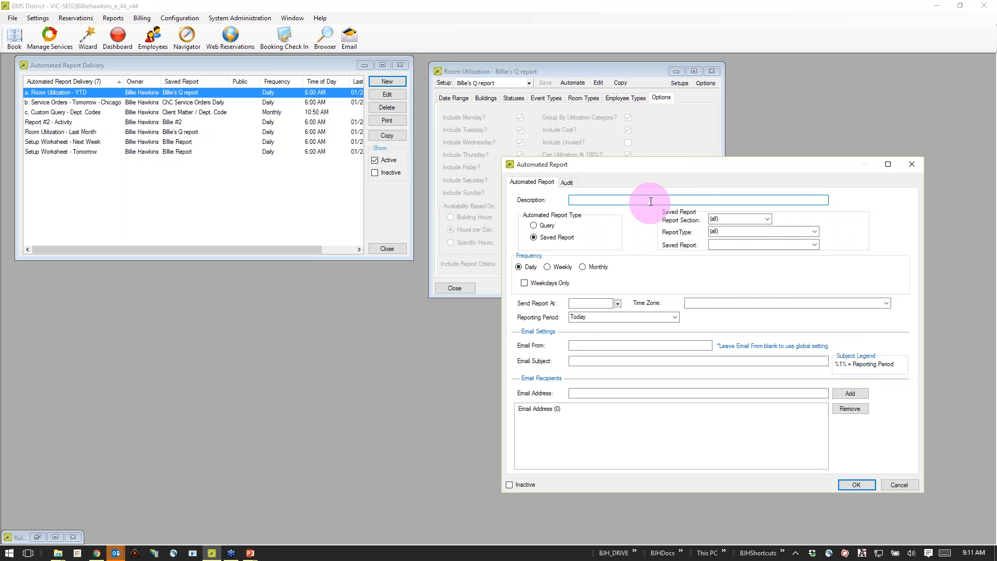
click(911, 164)
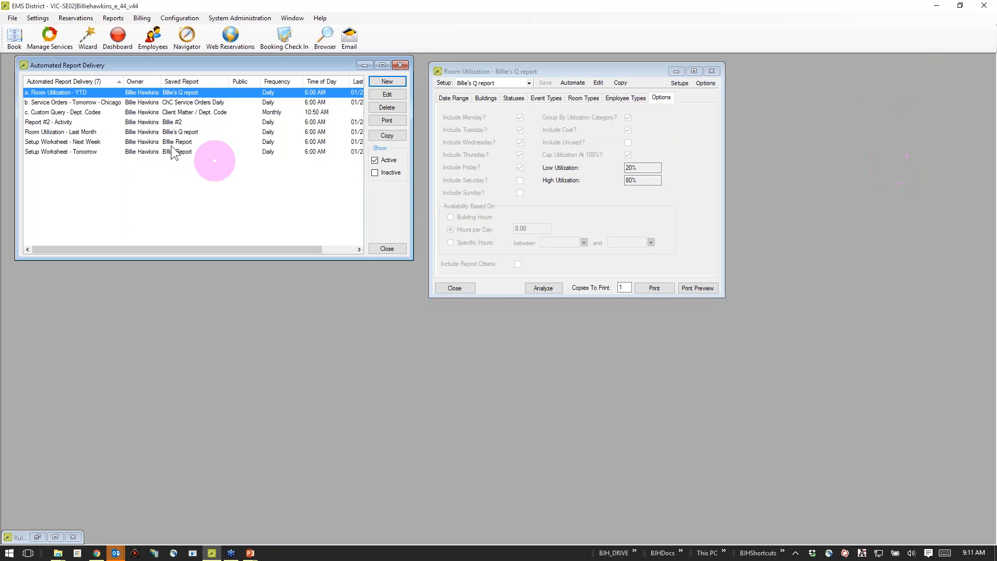
Examine the "a. Room Utilization - YTD" automated report's report section choices, reporting period choices and email settings, then close it unchanged.
double_click(93, 102)
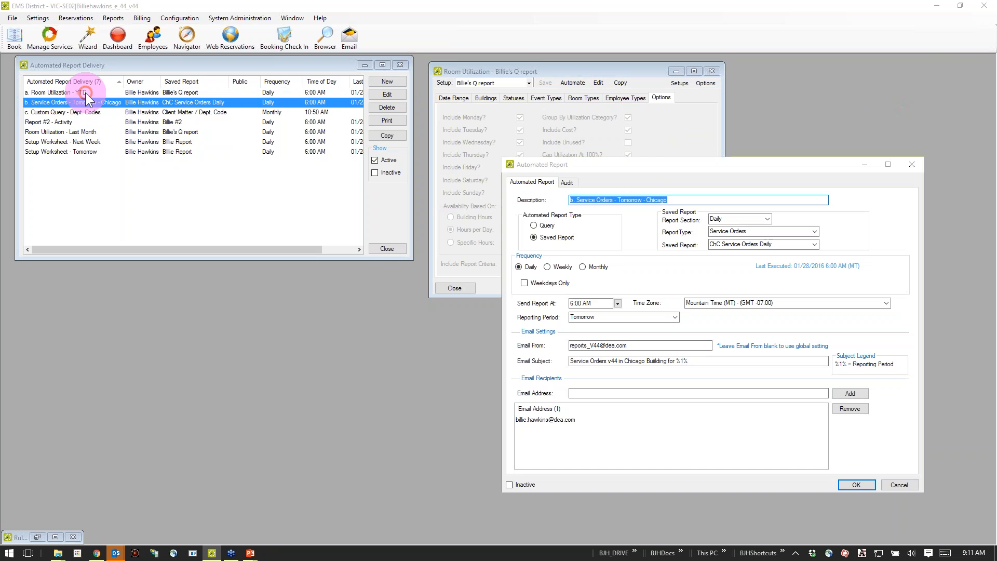
click(912, 164)
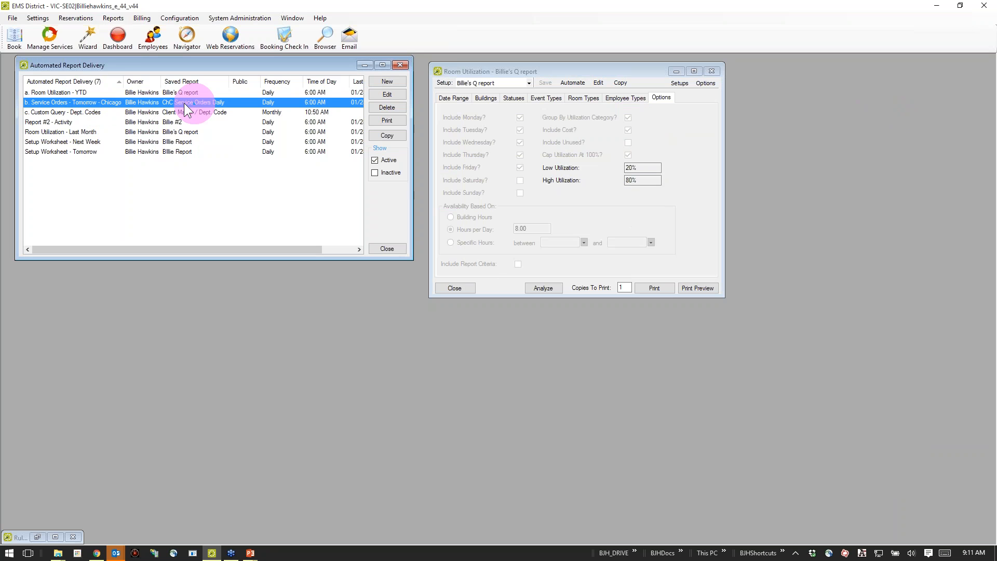
double_click(115, 94)
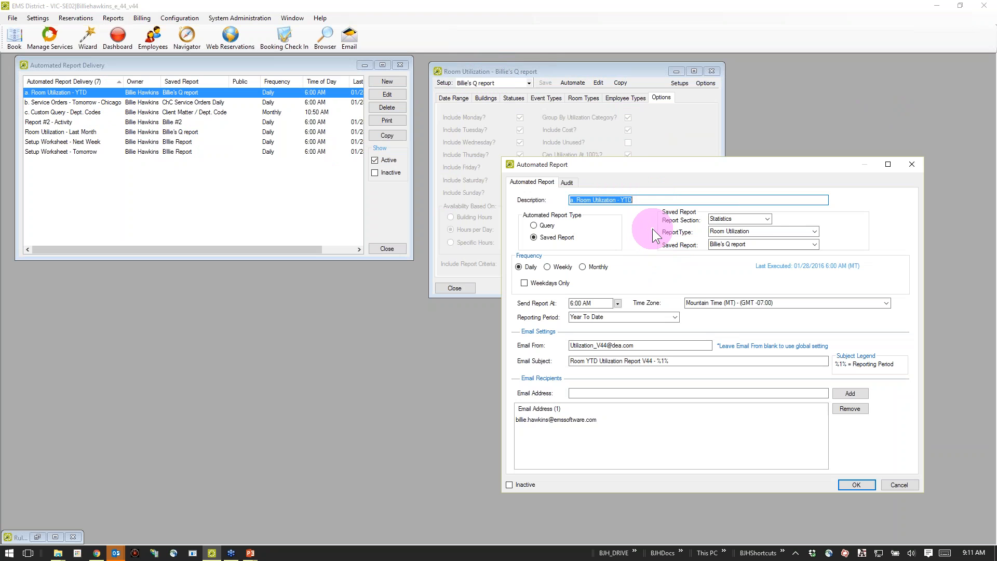
click(766, 218)
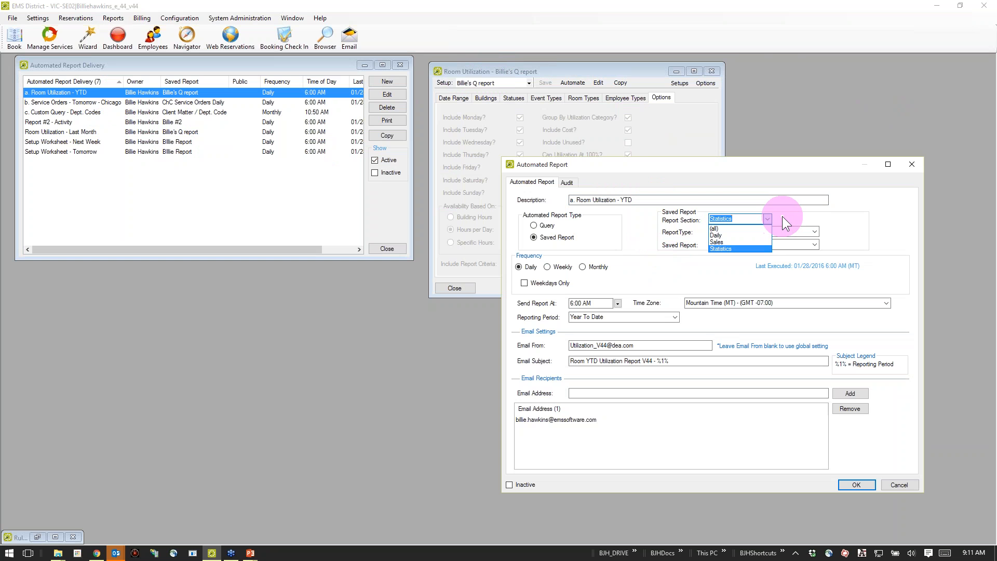
click(783, 218)
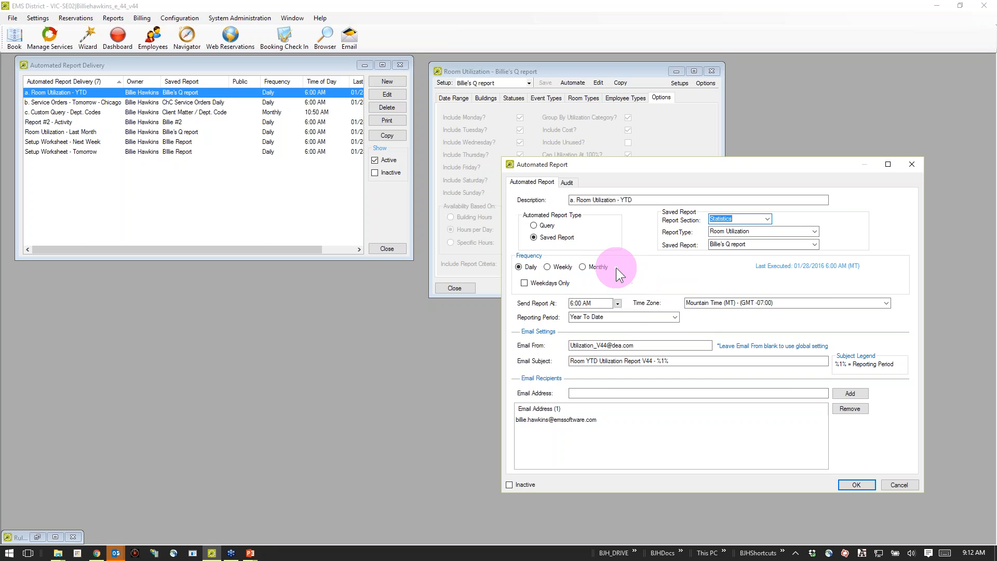
click(674, 317)
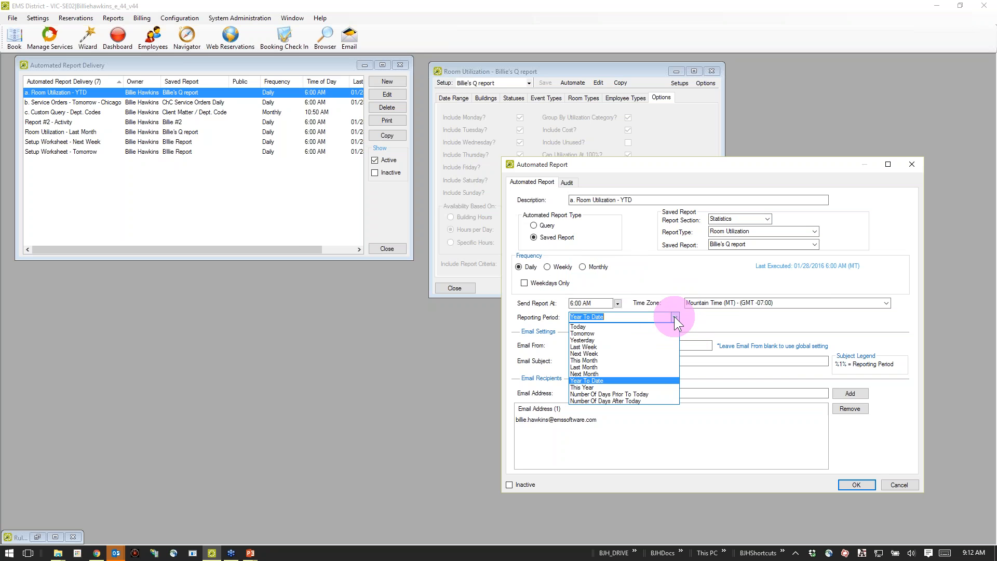
click(719, 322)
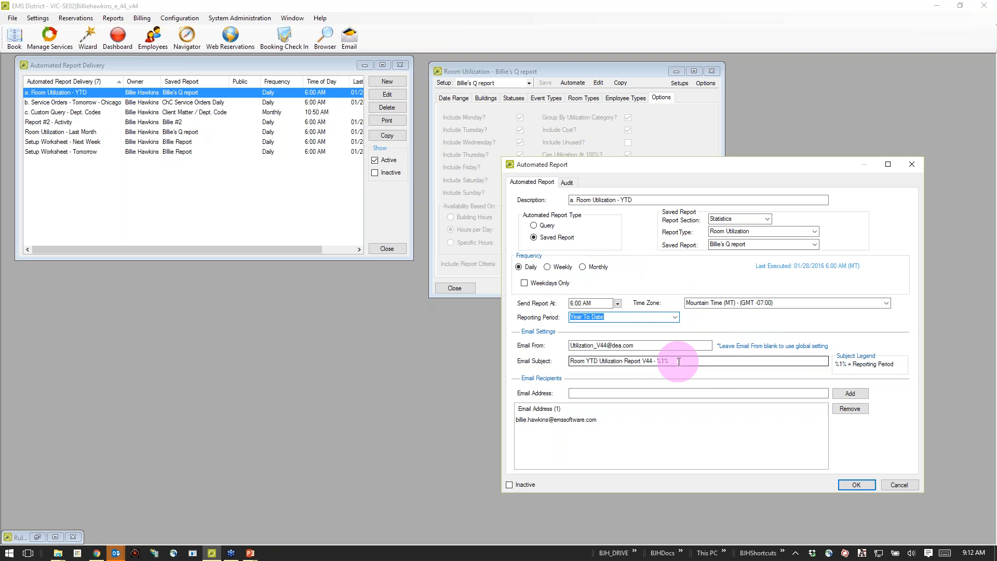
click(653, 429)
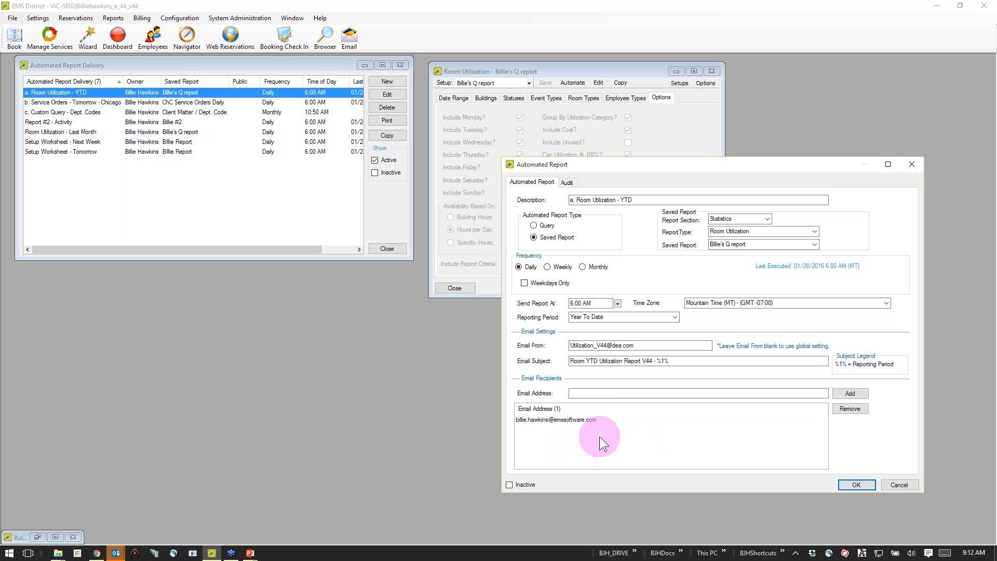
click(908, 484)
Switch to the desktop and open the saved Room YTD Utilization Report email full screen.
double_click(800, 3)
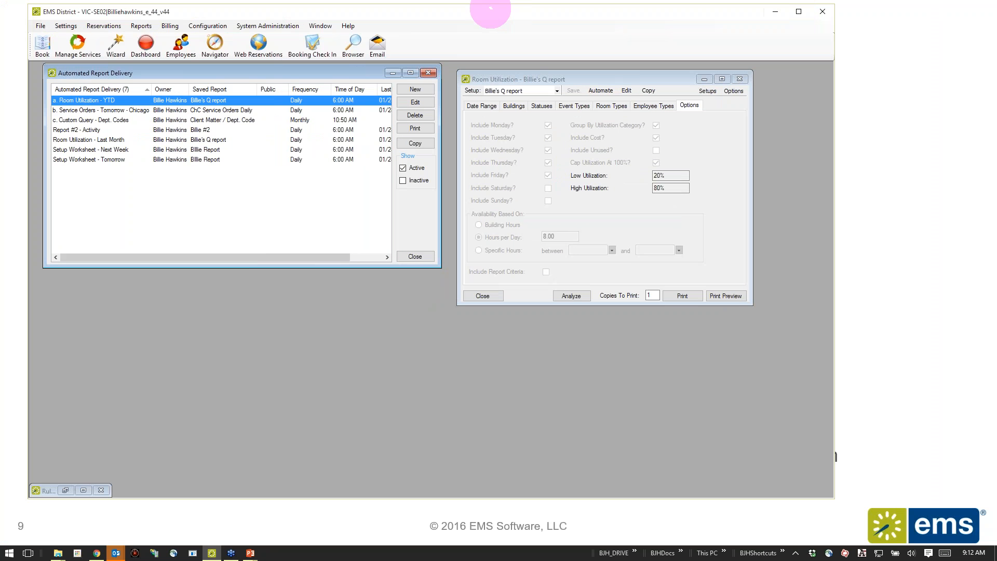
key(super+d)
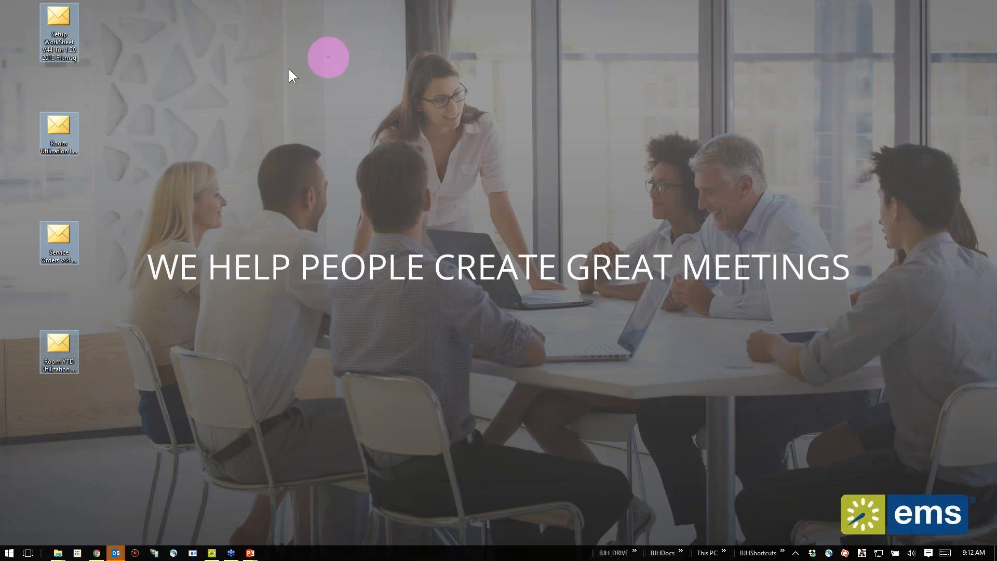
double_click(68, 358)
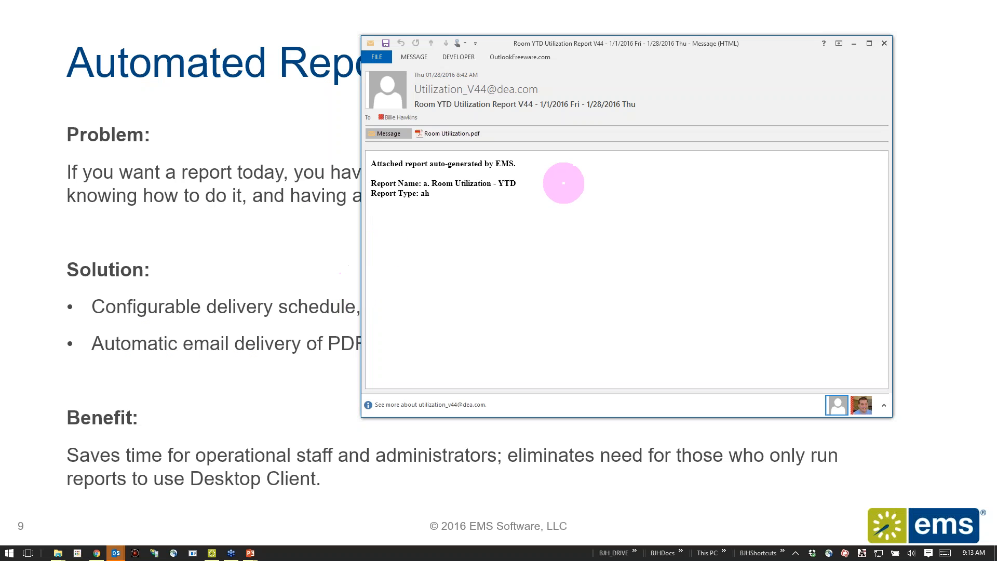
double_click(681, 44)
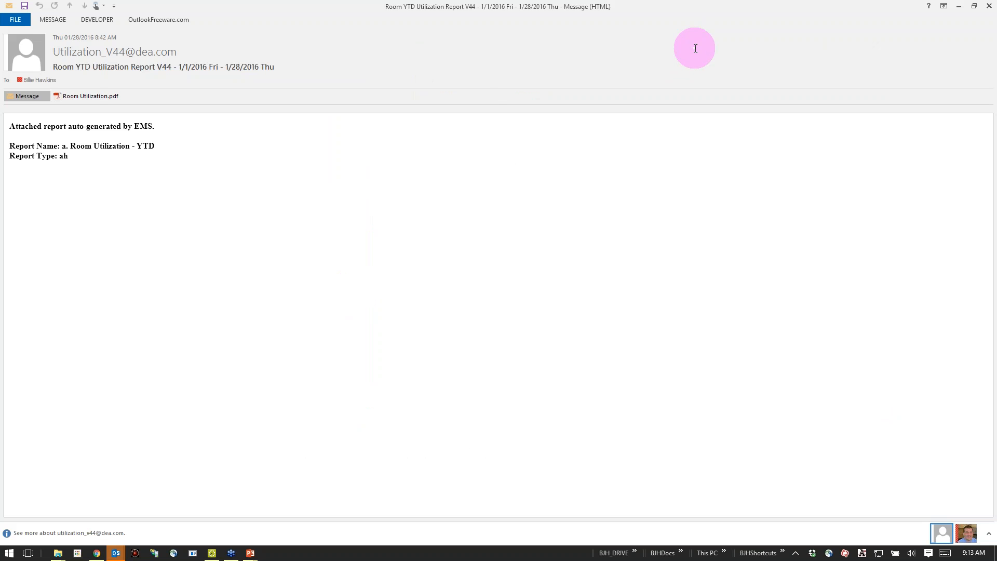
Open the attached Room Utilization.pdf full screen in Acrobat Reader to examine the report, and dismiss the compatibility prompt.
click(82, 94)
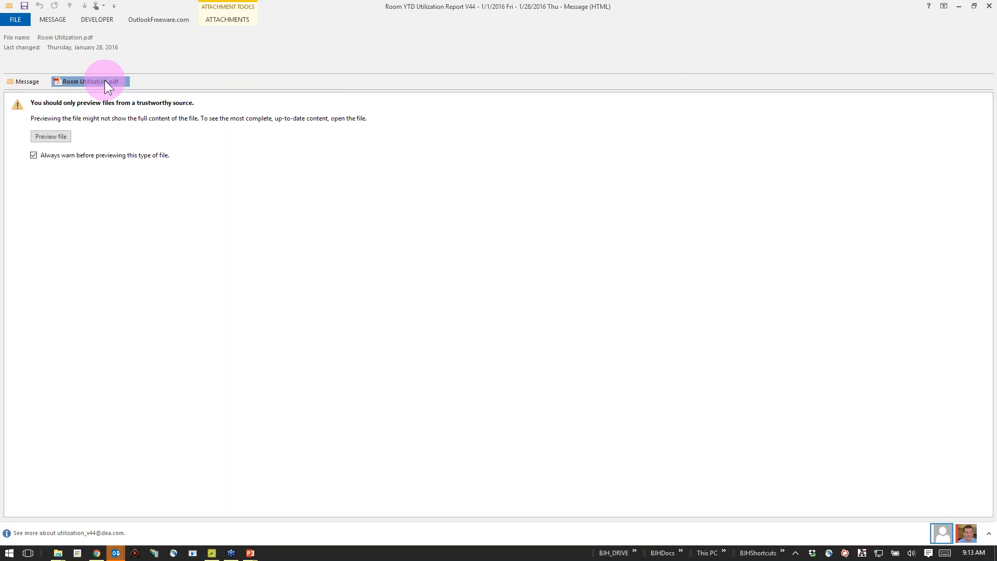
double_click(106, 82)
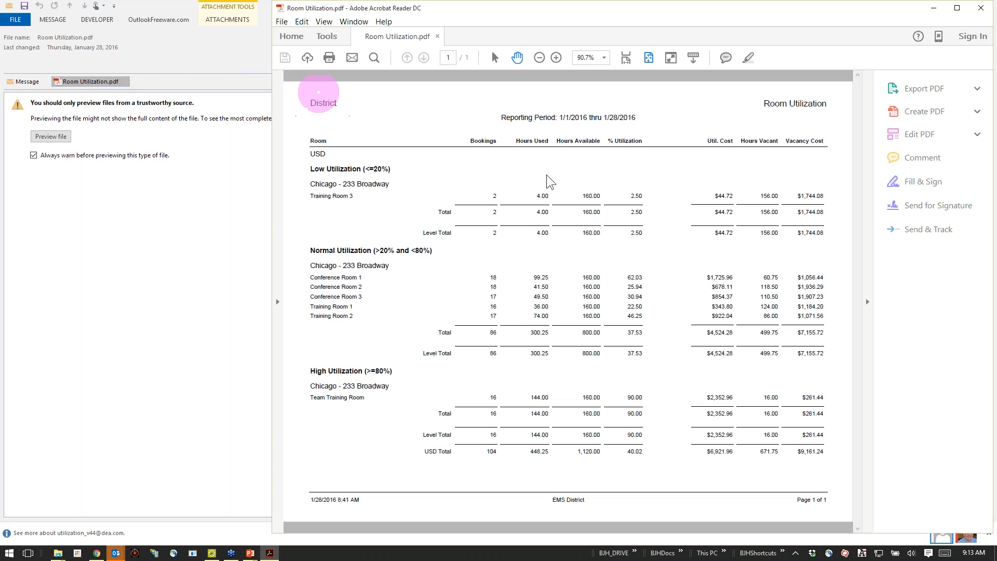
click(957, 8)
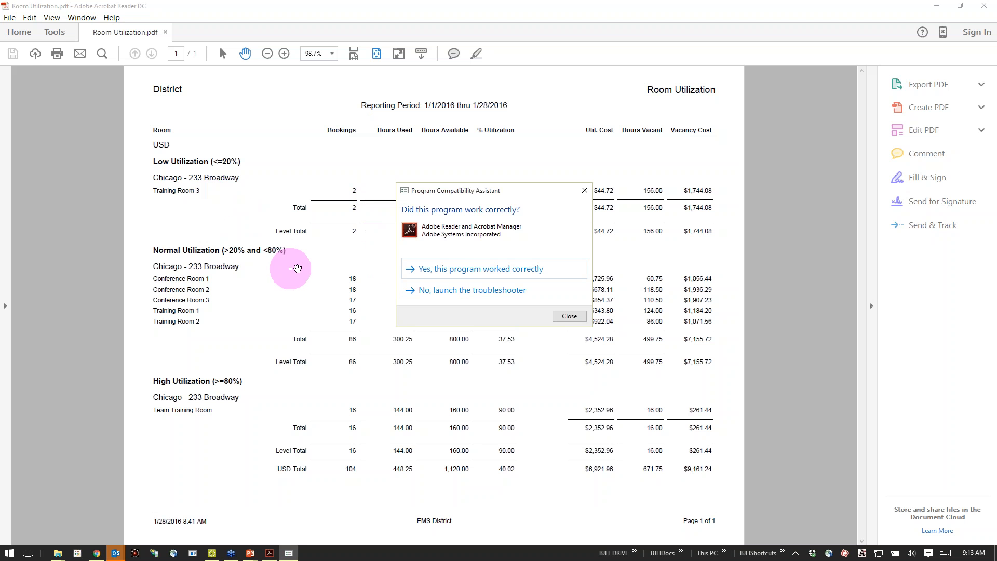
click(585, 191)
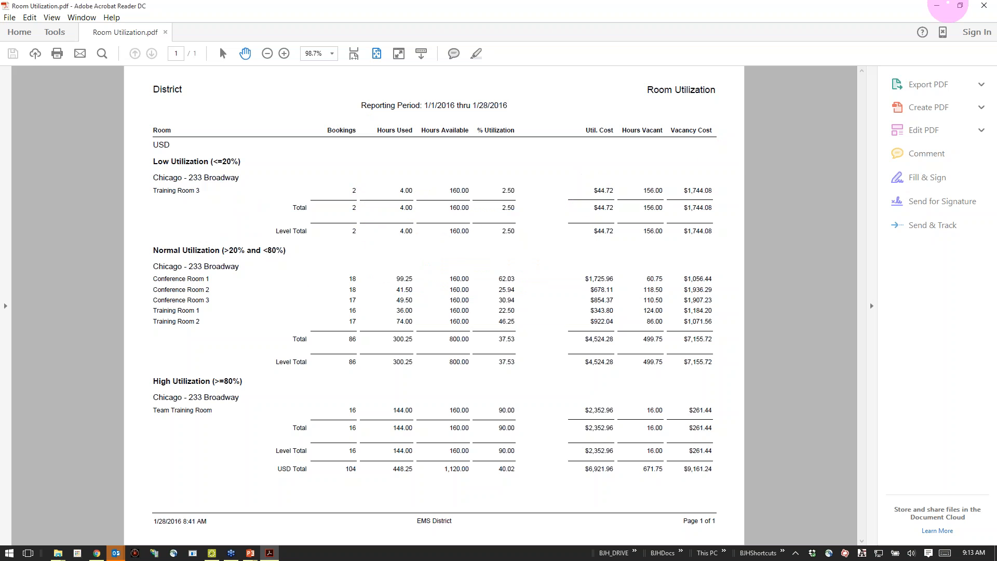
Close the PDF and switch to the PowerPoint slide show at the "Automated Reports - Recap" slide.
click(984, 5)
key(alt+Tab)
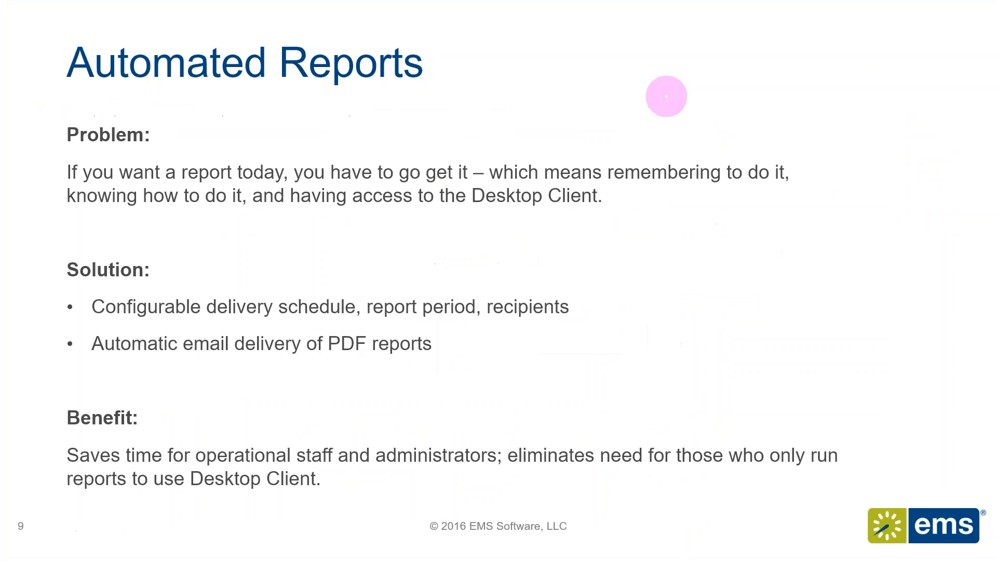
click(628, 242)
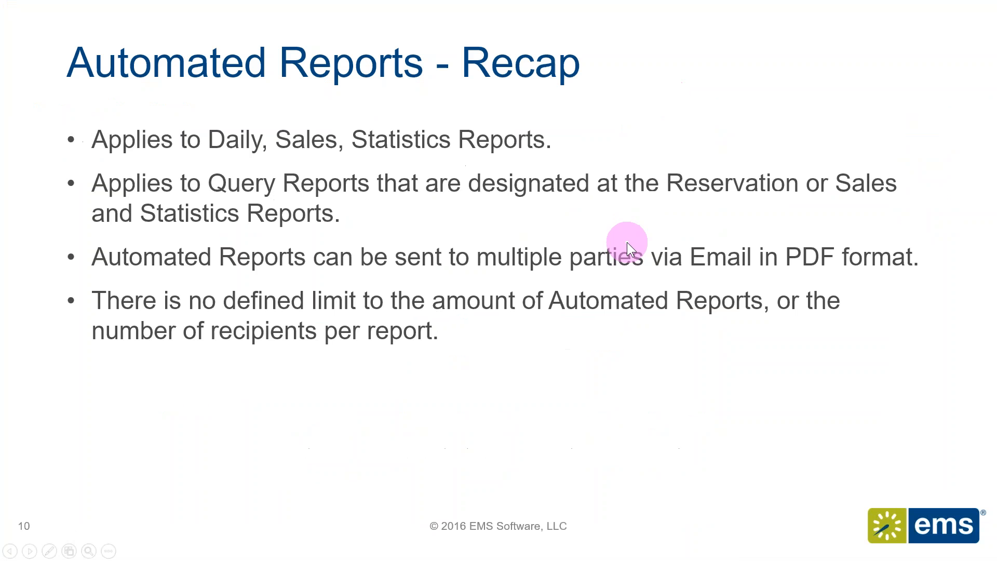
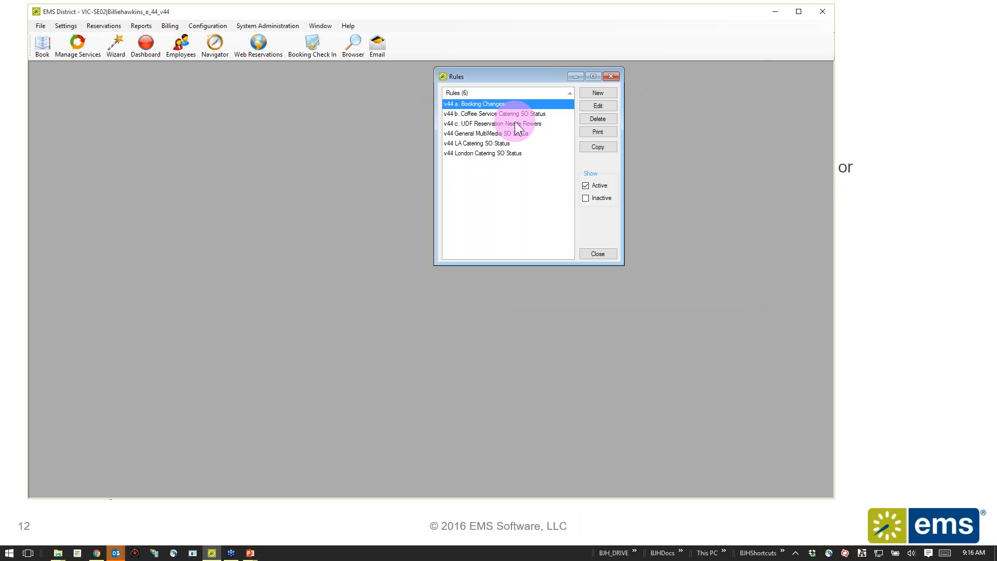
Examine the "v44 a. Booking Changes" rule's setup type, time unit and start time choices, then close it without saving.
drag(459, 74, 196, 82)
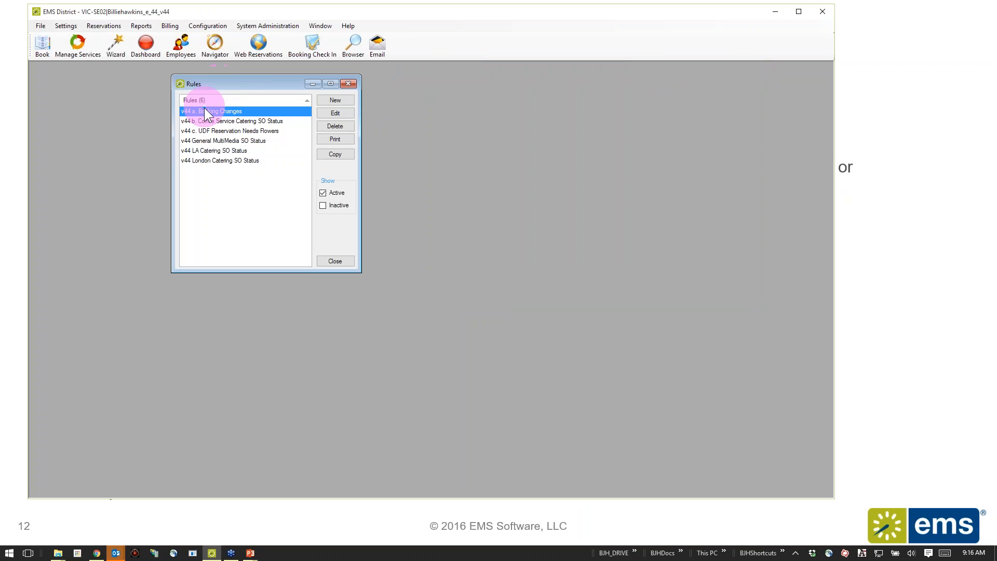
double_click(206, 111)
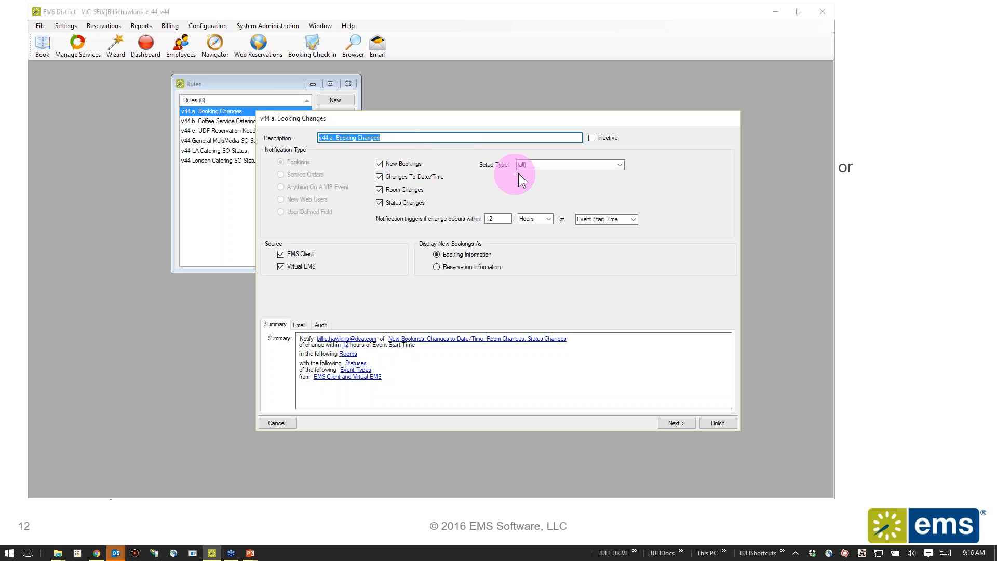
click(619, 165)
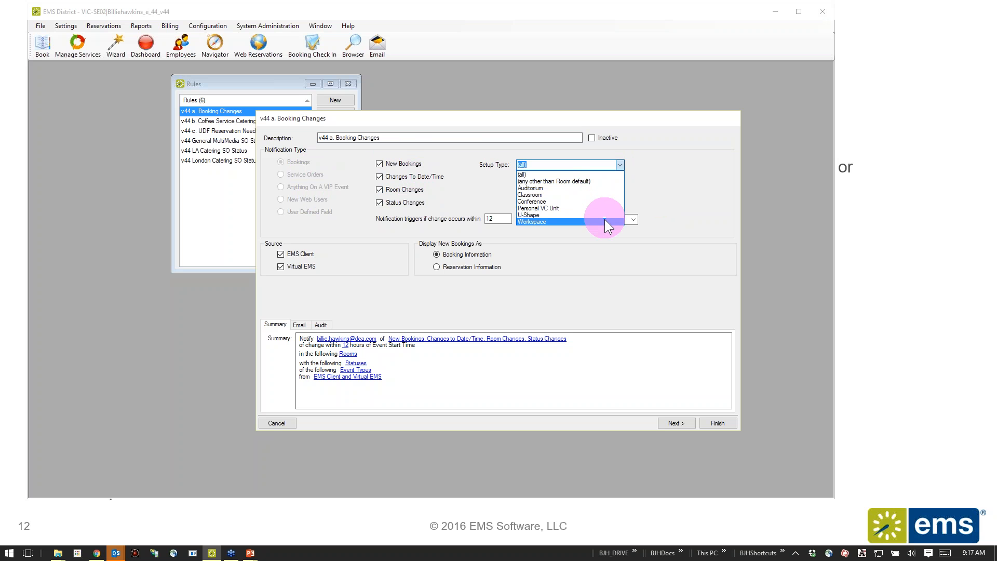
click(658, 166)
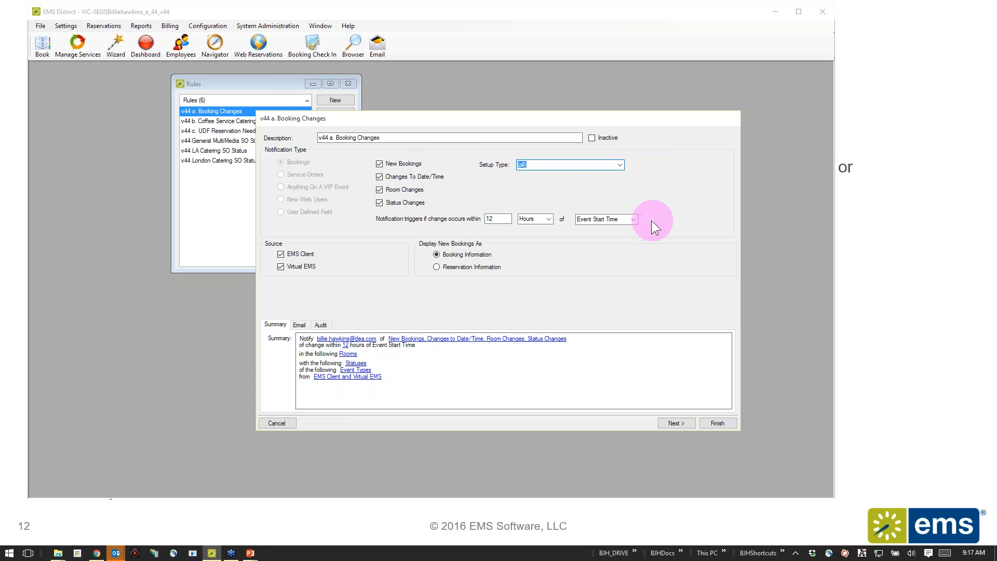
click(550, 218)
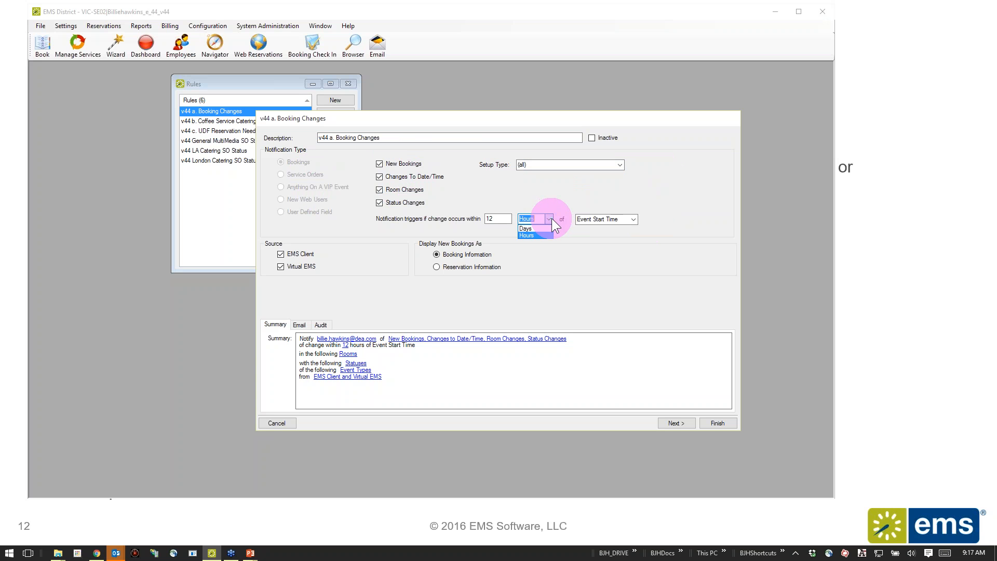
click(637, 219)
click(636, 218)
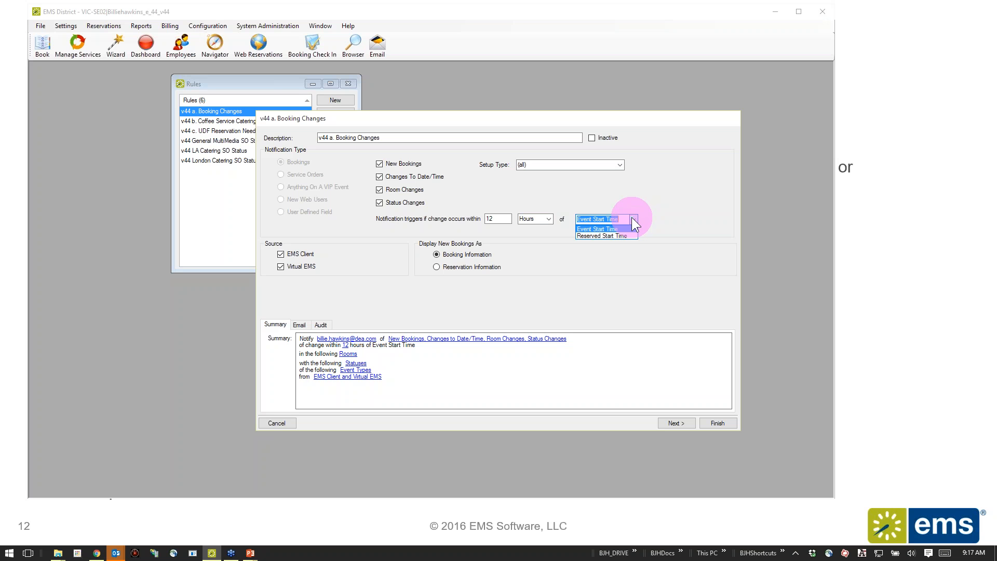
click(631, 218)
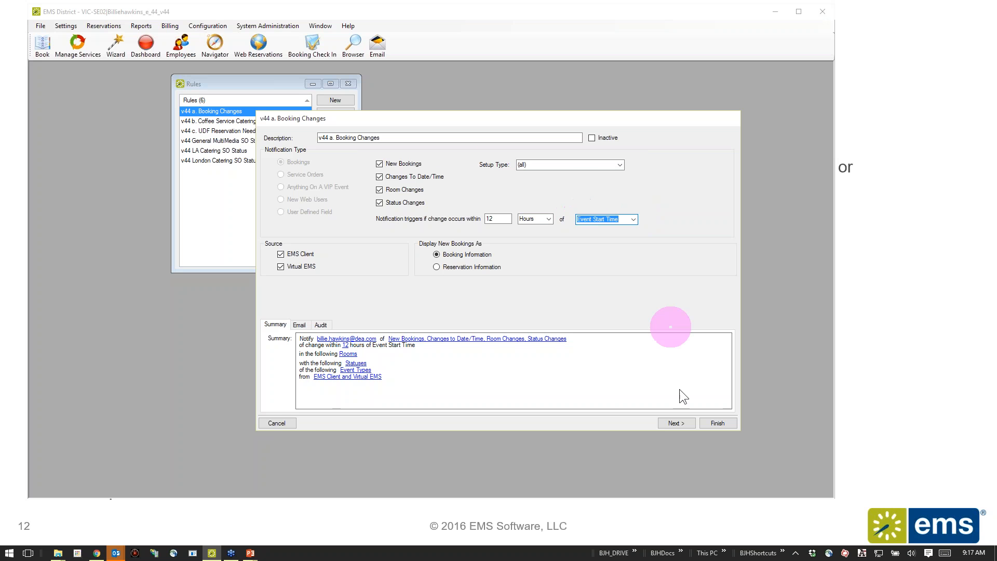
click(277, 423)
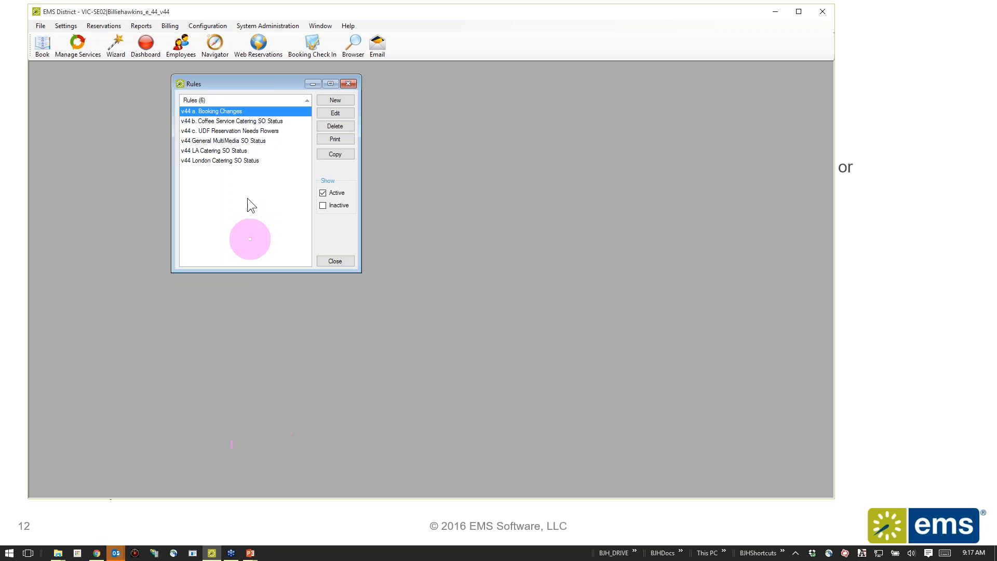
Examine the "v44 b. Coffee Service Catering SO Status" rule's service order criteria and notification recipients, then finish the rule wizard without changing anything.
click(239, 121)
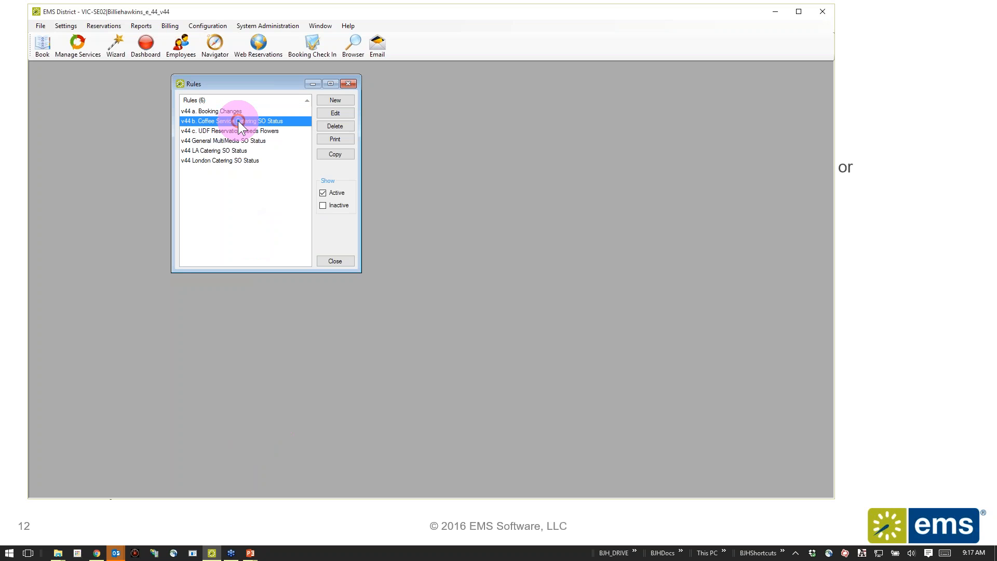
double_click(239, 123)
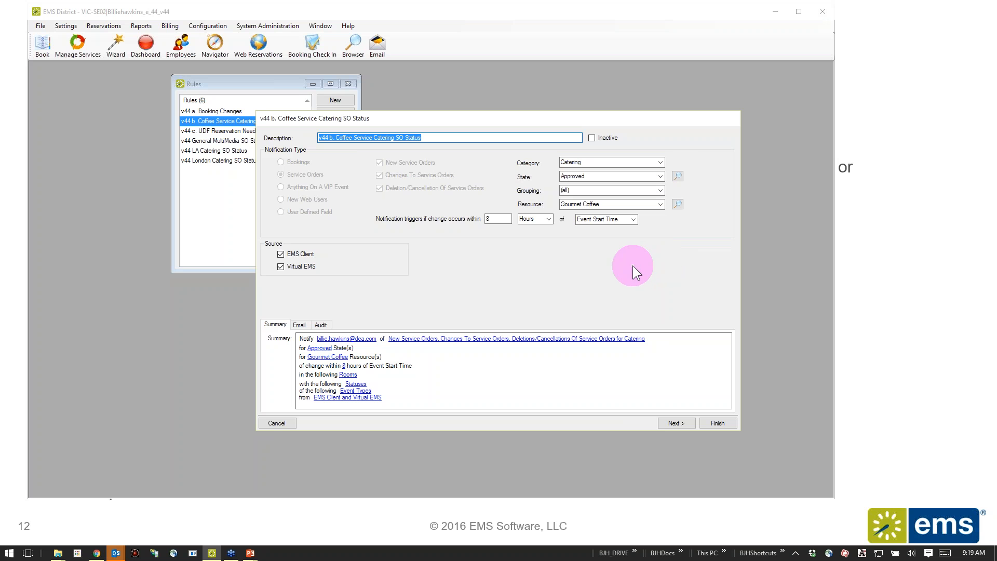
click(681, 423)
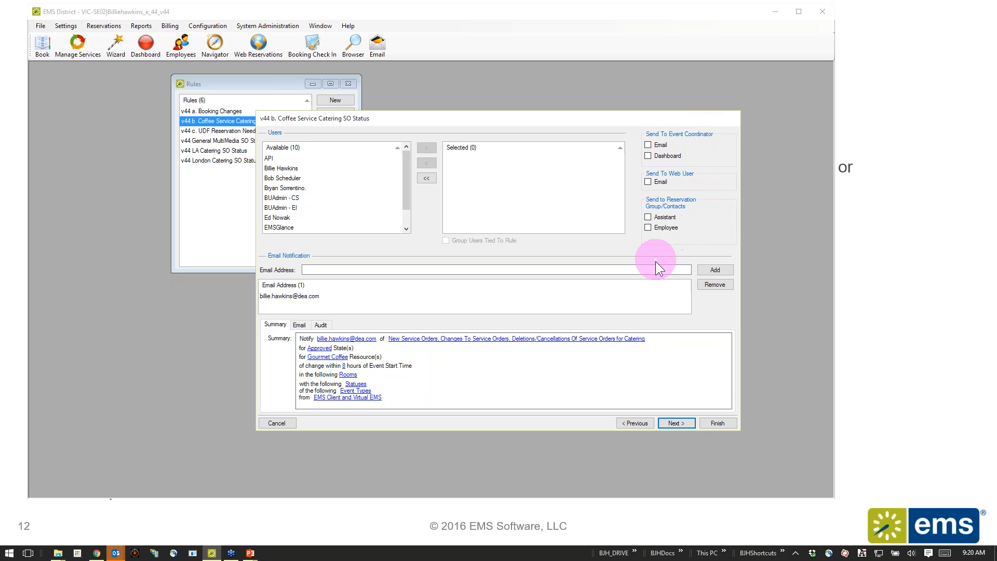
click(667, 270)
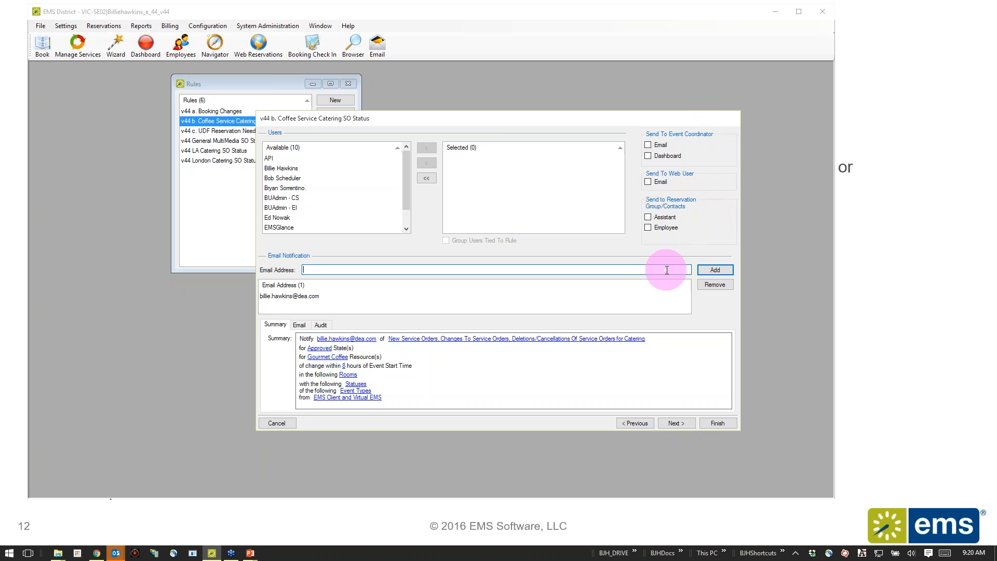
click(713, 427)
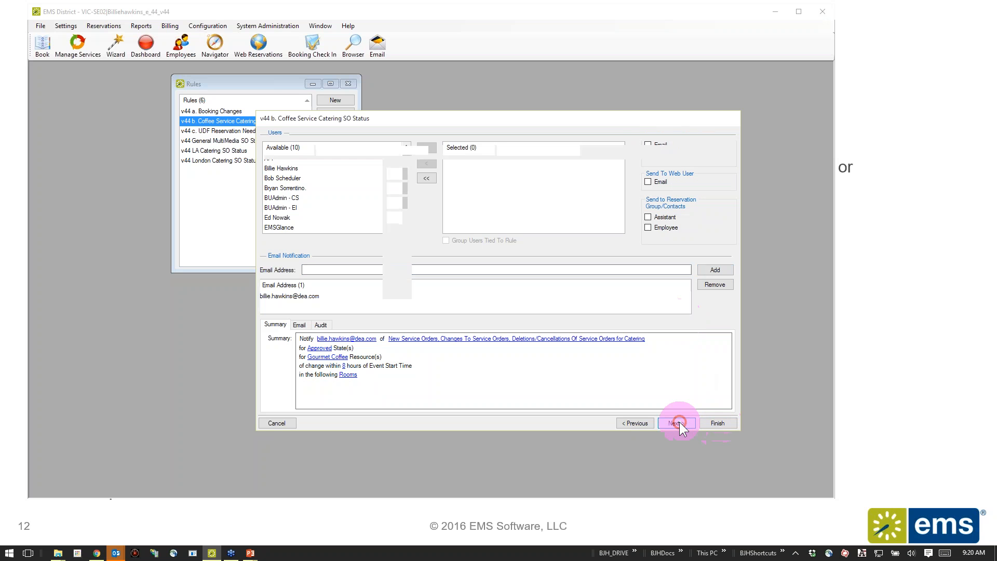
click(680, 421)
click(715, 421)
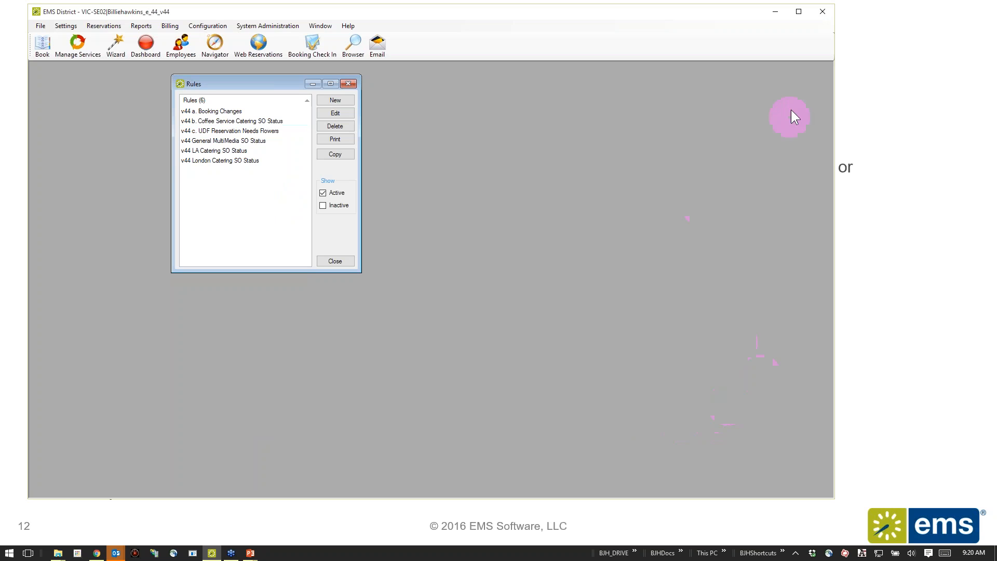
Minimize EMS and advance the PowerPoint slide show to the "Enhancements to Notification Rules - Recap" slide.
click(775, 11)
click(837, 72)
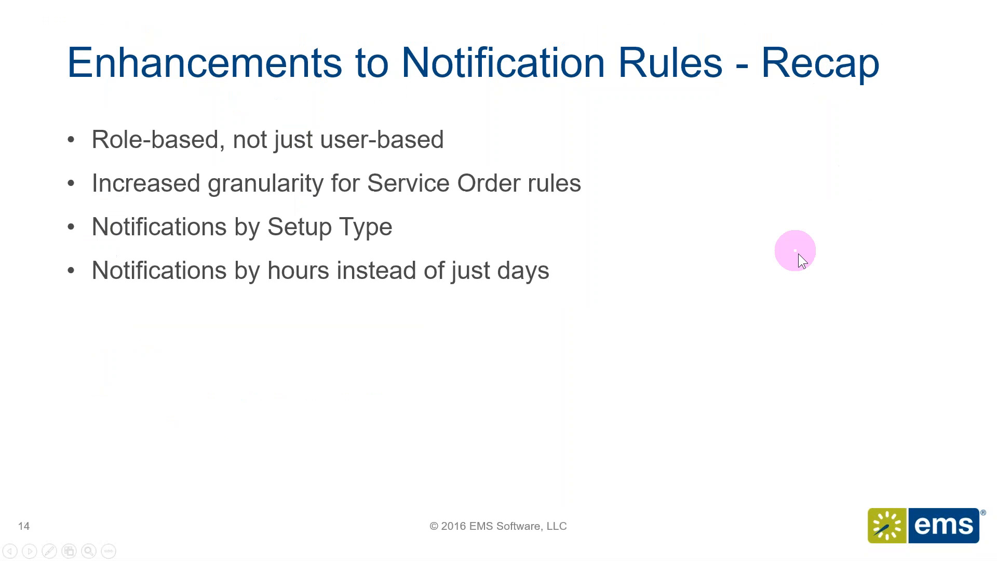